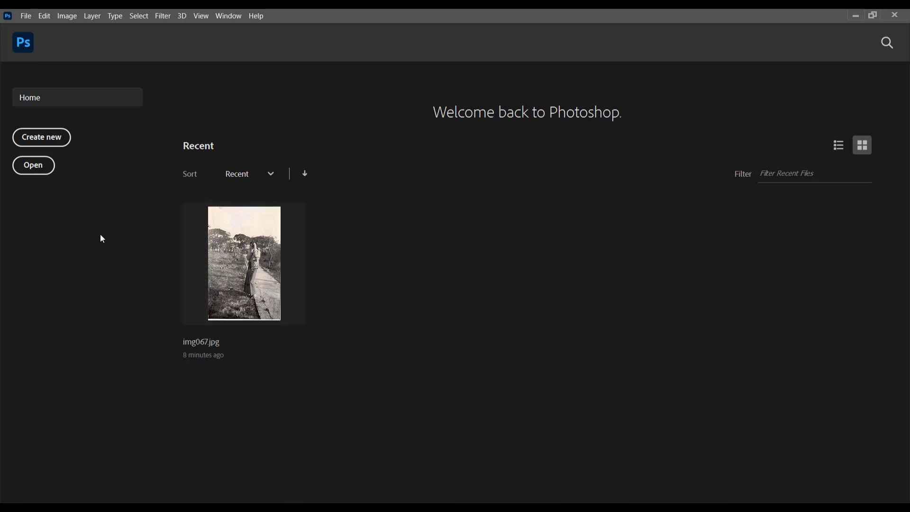
Open the recent photo img067.jpg and start Sky Replacement on it.
left_click(270, 238)
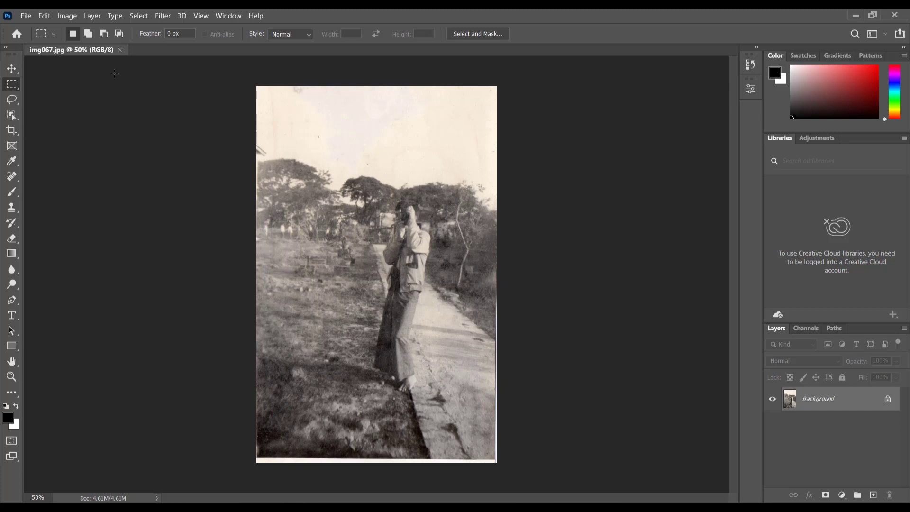
left_click(45, 16)
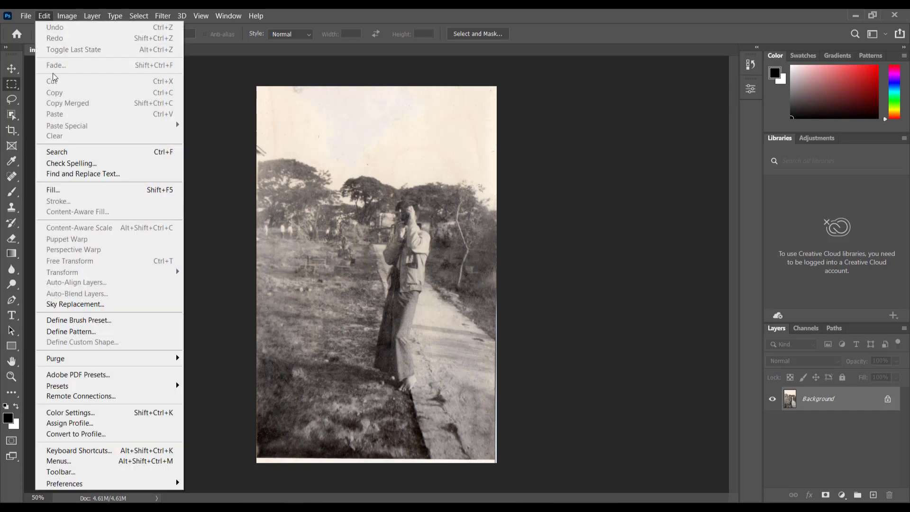
left_click(80, 305)
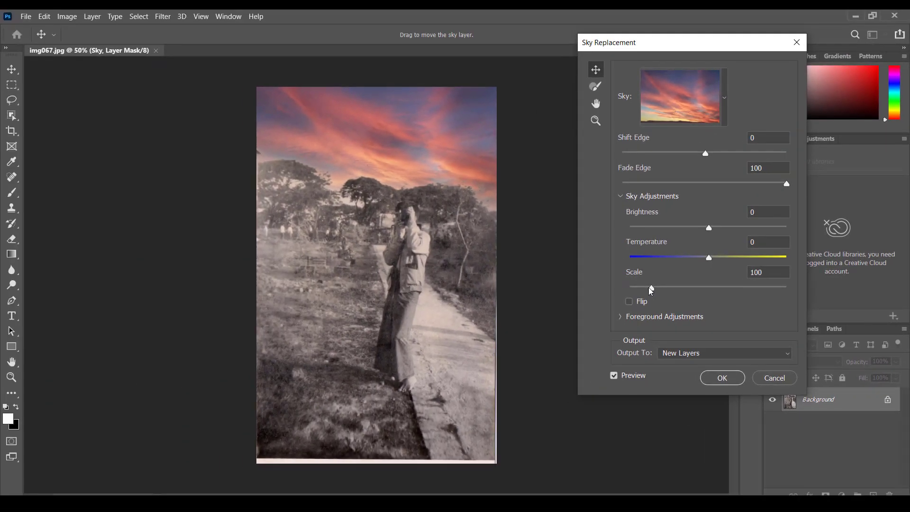
Try sunset sky scales of 400 and 95, repositioning the sky image over the photo each time.
left_click_drag(650, 288, 786, 289)
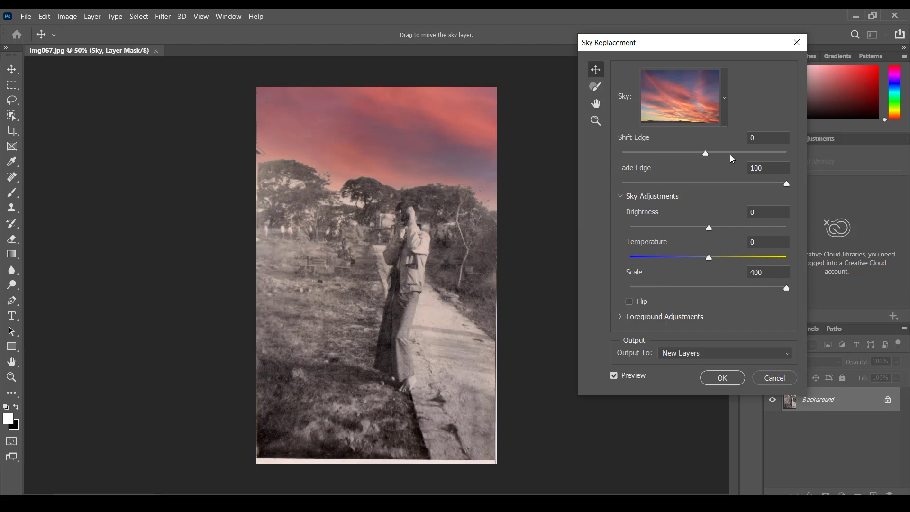
mouse_move(445, 155)
left_mouse_down()
mouse_move(432, 119)
mouse_move(453, 167)
mouse_move(435, 134)
mouse_move(436, 95)
mouse_move(412, 103)
mouse_move(454, 154)
mouse_move(435, 112)
mouse_move(444, 171)
left_mouse_up()
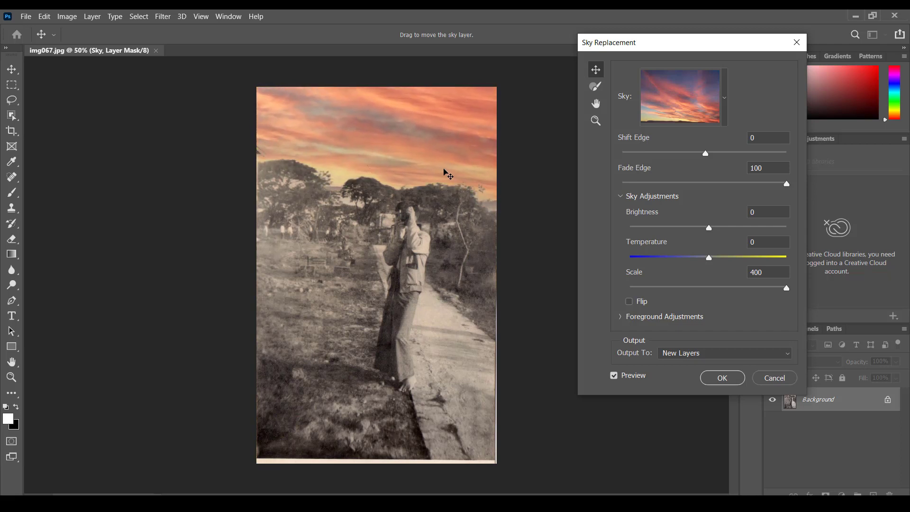
left_click_drag(786, 288, 650, 289)
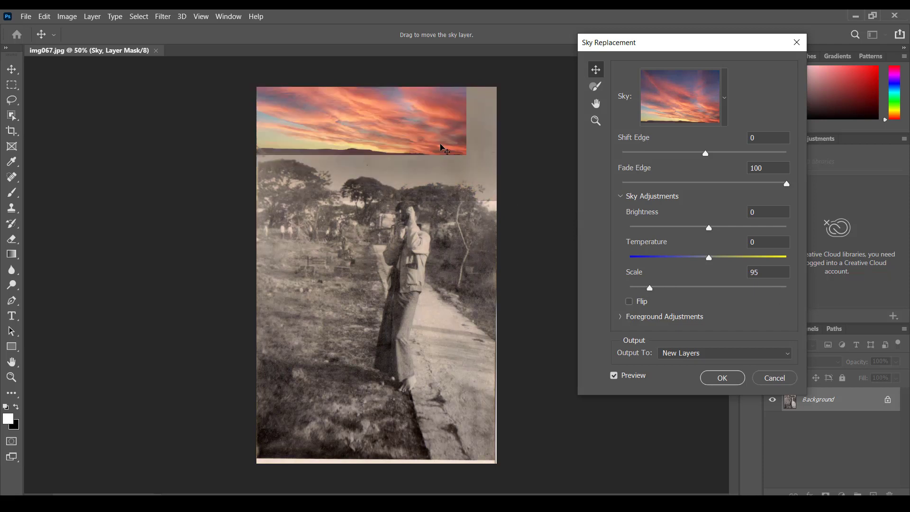
left_click_drag(443, 143, 479, 171)
Try sky scales of 50 and 150, return to 50 and place the small sky near the photo's upper middle.
left_click_drag(649, 289, 630, 288)
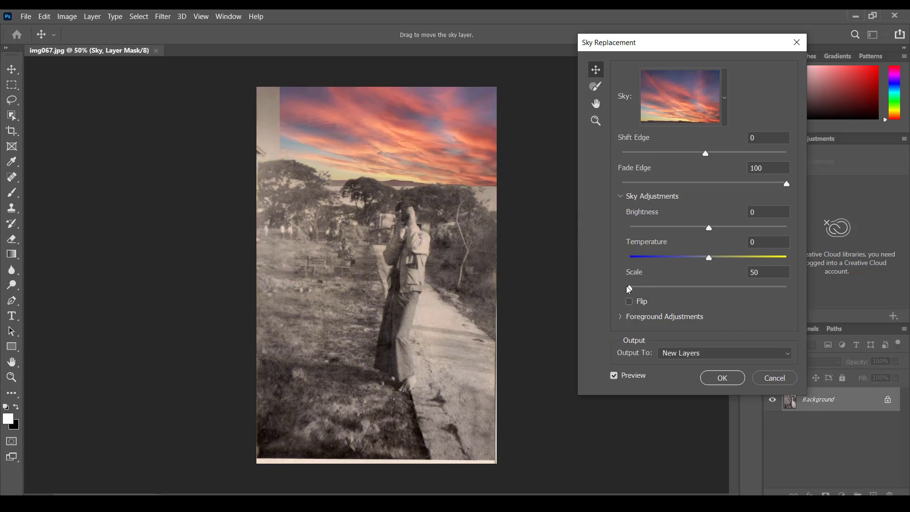
left_click_drag(405, 140, 406, 136)
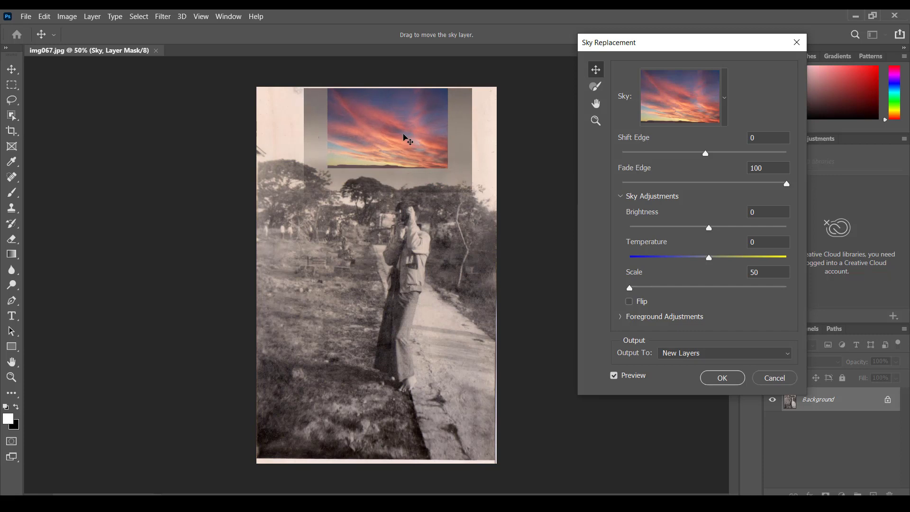
left_click_drag(634, 292, 674, 289)
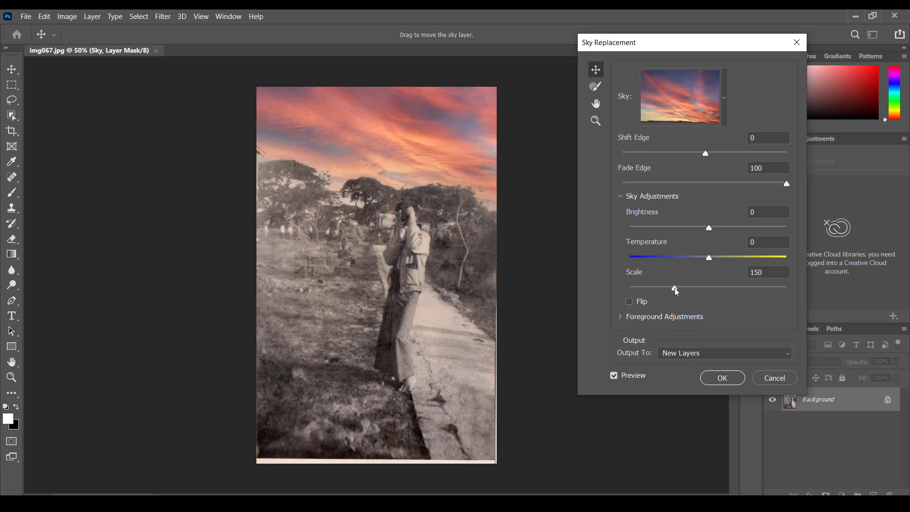
left_click_drag(675, 288, 630, 287)
left_click_drag(430, 124, 411, 130)
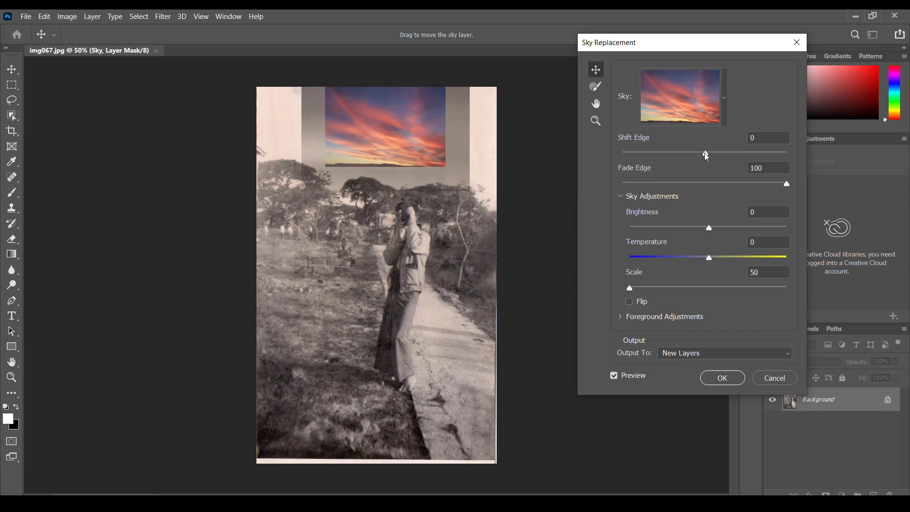
Try Shift Edge values of -99, 100 and -100 on the sky, ending at -32.
left_click_drag(706, 155, 622, 154)
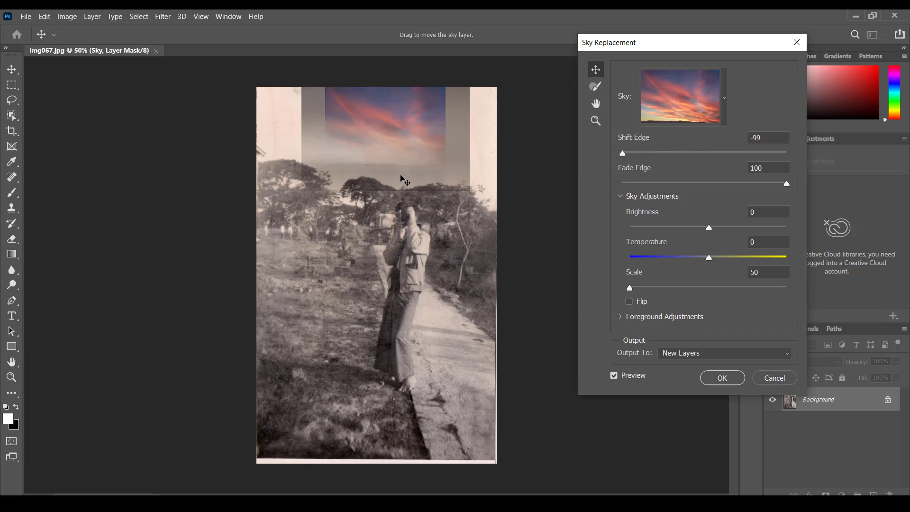
left_click_drag(626, 154, 786, 154)
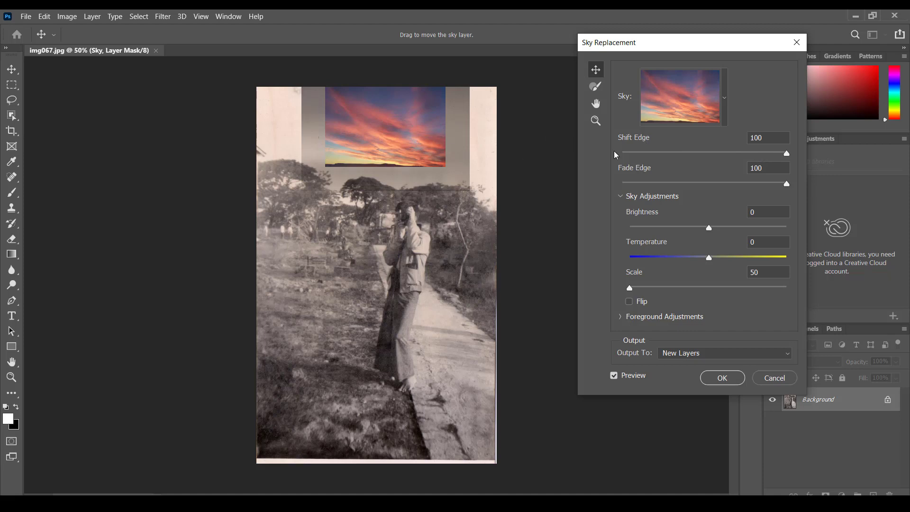
left_click_drag(787, 154, 622, 154)
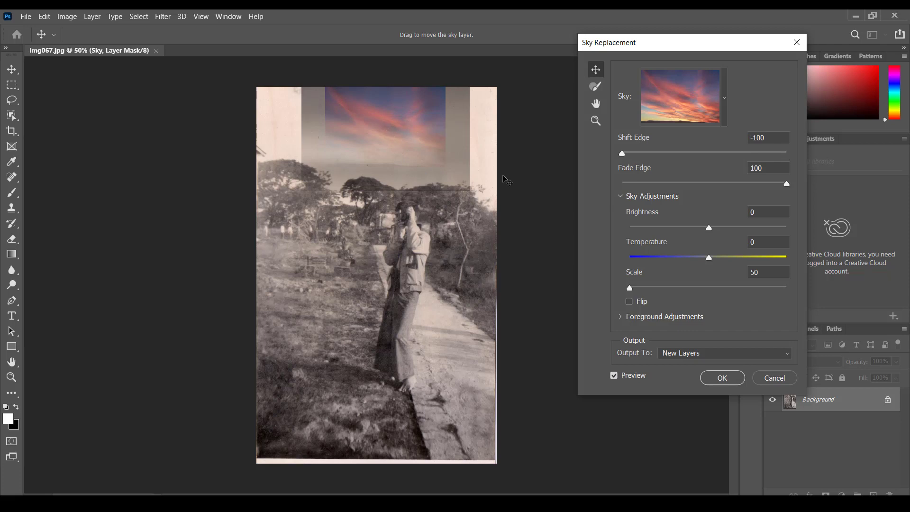
left_click_drag(623, 156, 681, 155)
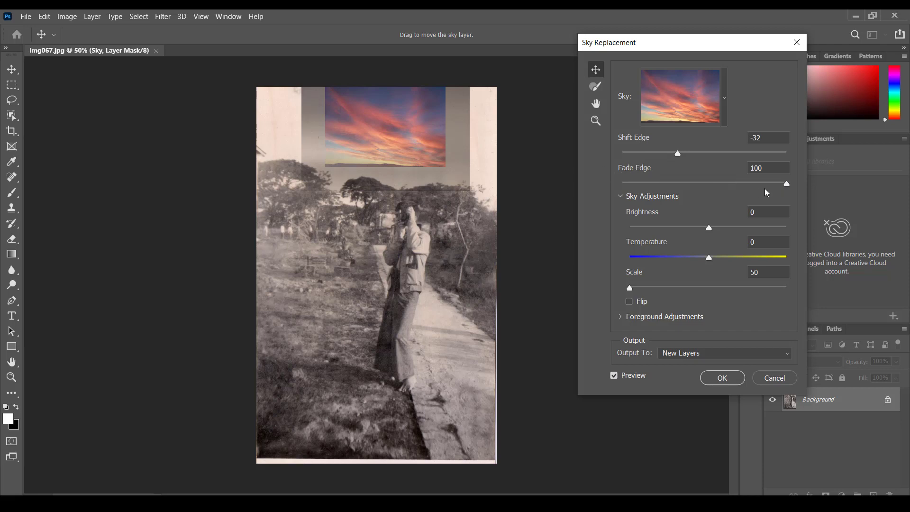
Set Fade Edge to 50 and Shift Edge to -29, with the sunset sky scaled to 153 and repositioned to cover the sky area.
left_click_drag(787, 185, 703, 196)
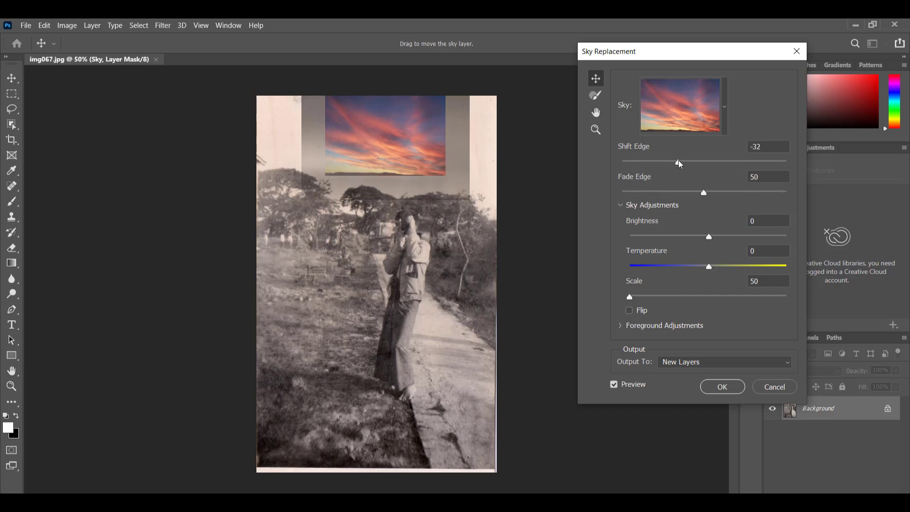
left_click_drag(679, 164, 747, 165)
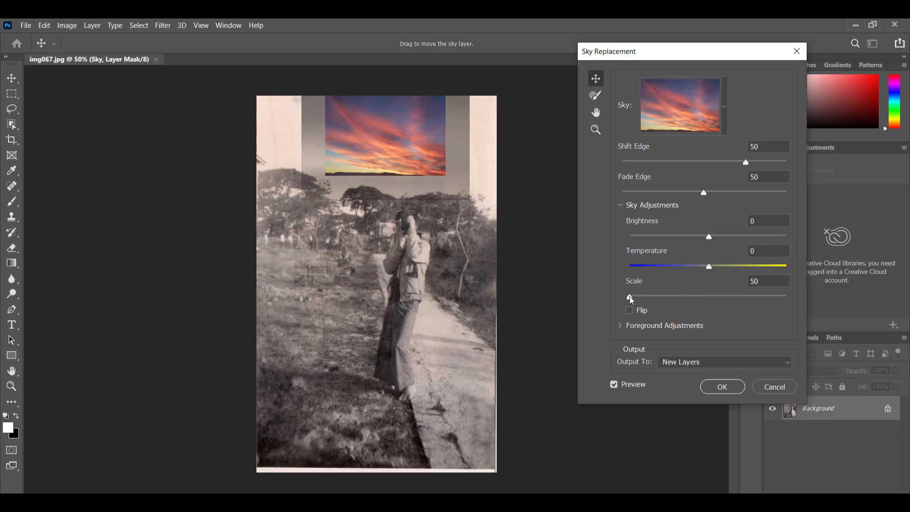
left_click_drag(630, 298, 678, 306)
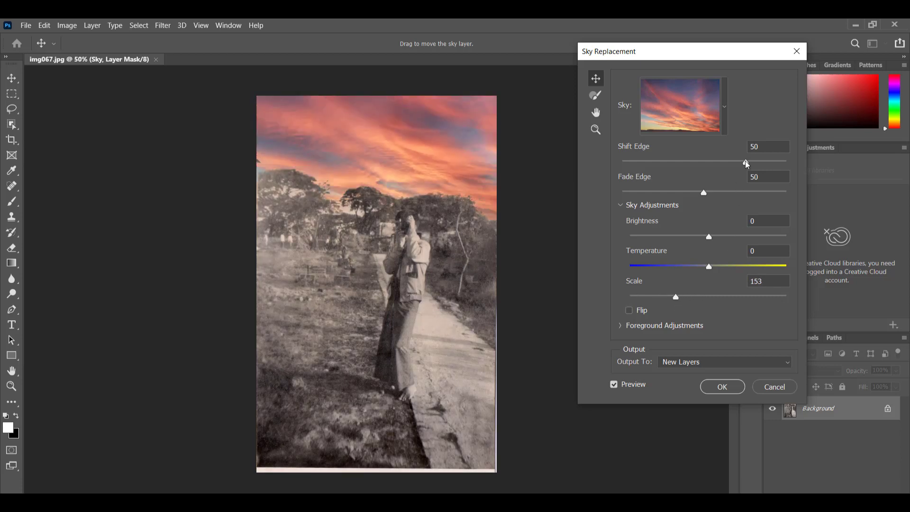
mouse_move(482, 179)
left_mouse_down()
mouse_move(471, 142)
mouse_move(468, 185)
mouse_move(472, 169)
left_mouse_up()
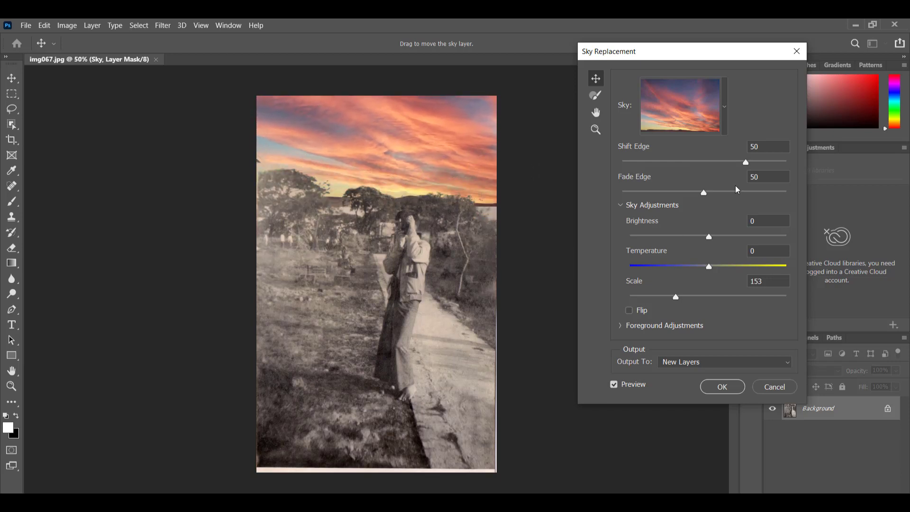
left_click_drag(747, 167, 681, 172)
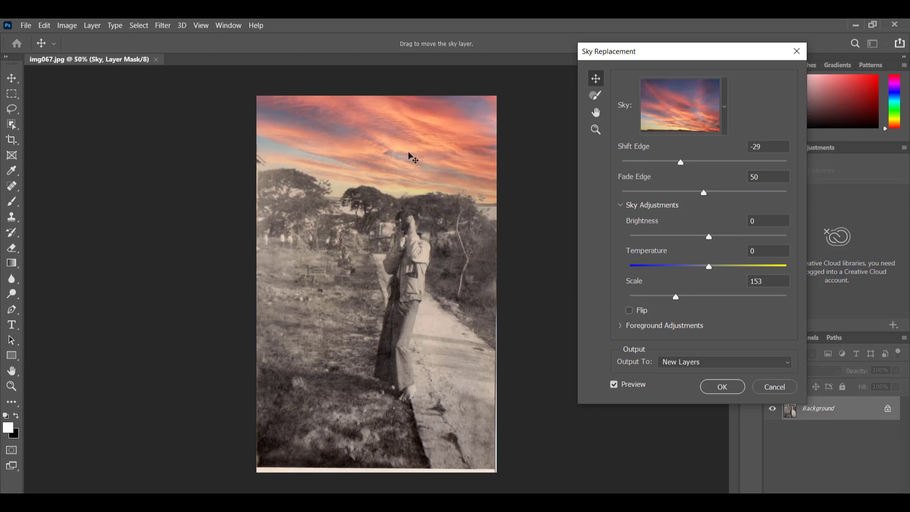
Try the plain gradient preset from Blue Skies and the third preset with scattered white clouds as the replacement sky.
left_click(724, 107)
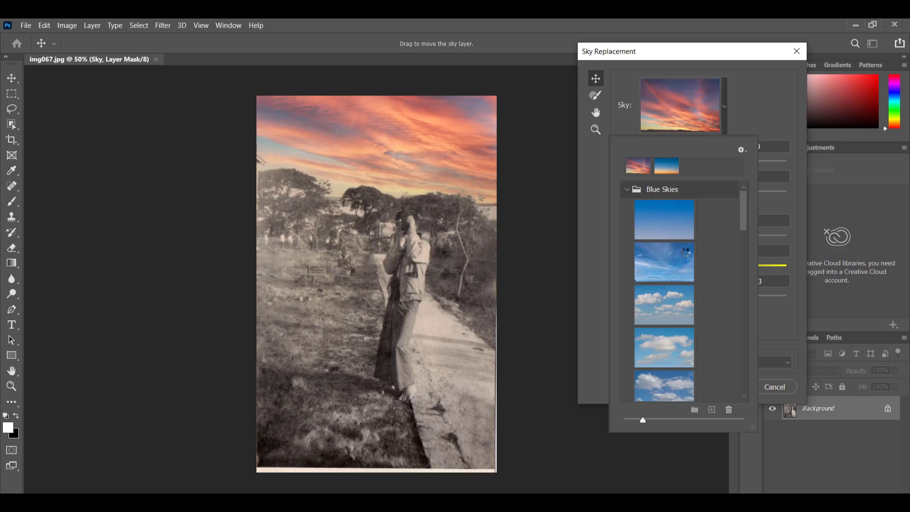
left_click(656, 224)
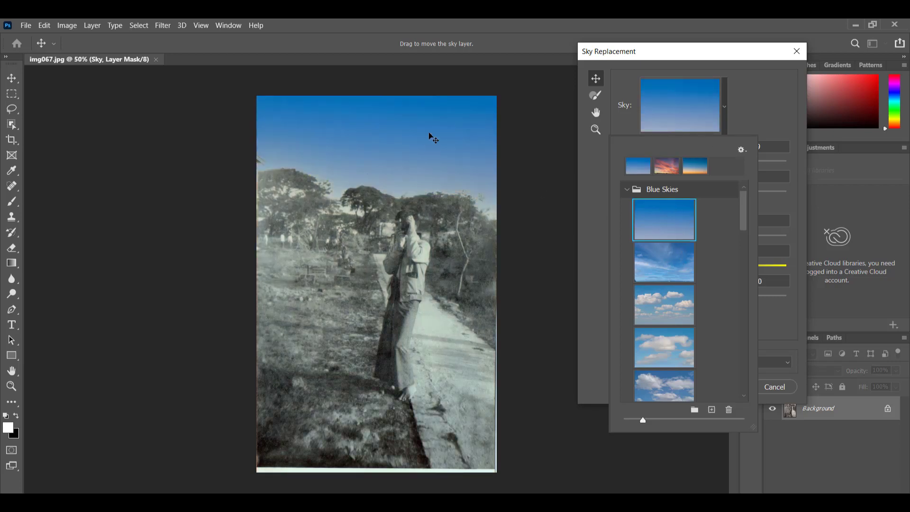
left_click(678, 305)
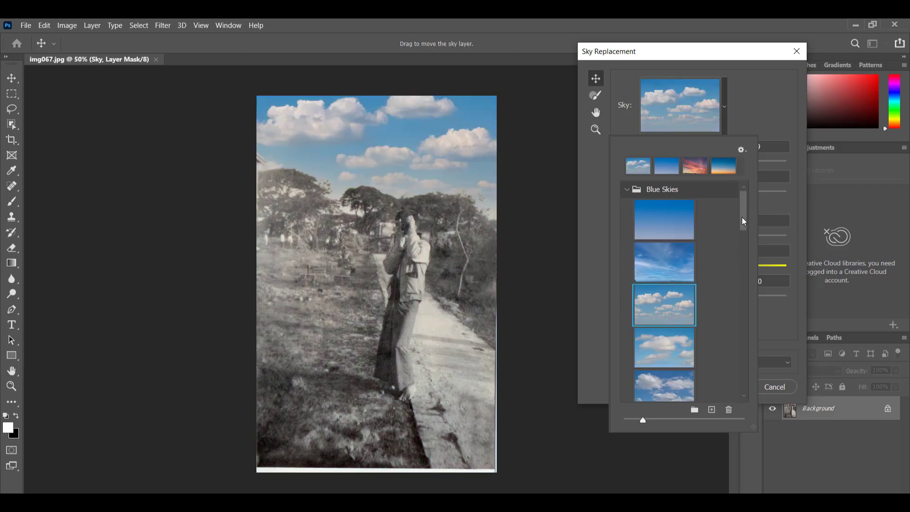
Load images.jfif from the Downloads folder as a custom sky image.
left_click_drag(742, 218, 742, 387)
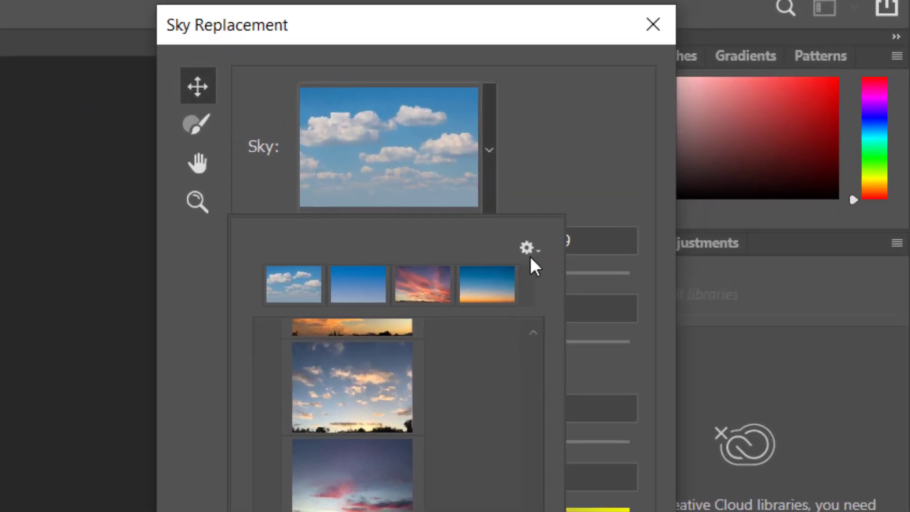
left_click(530, 250)
left_click(628, 273)
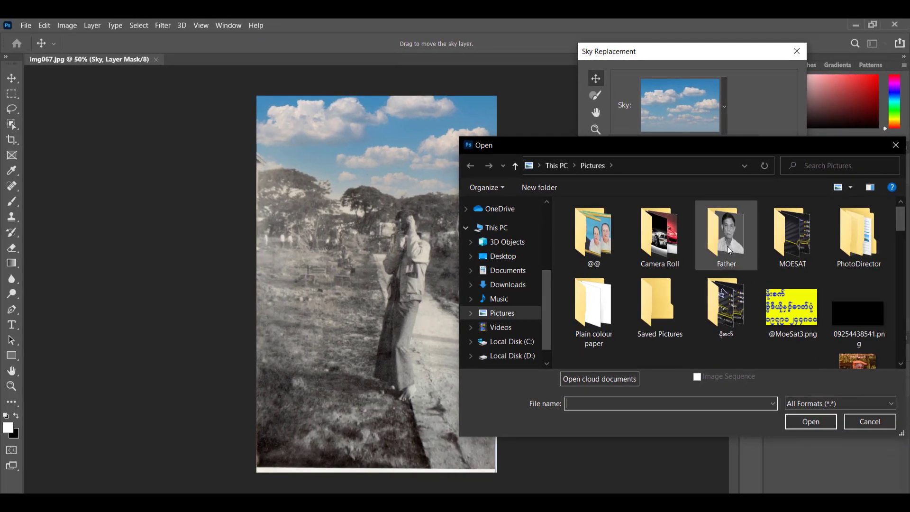
left_click_drag(756, 144, 664, 177)
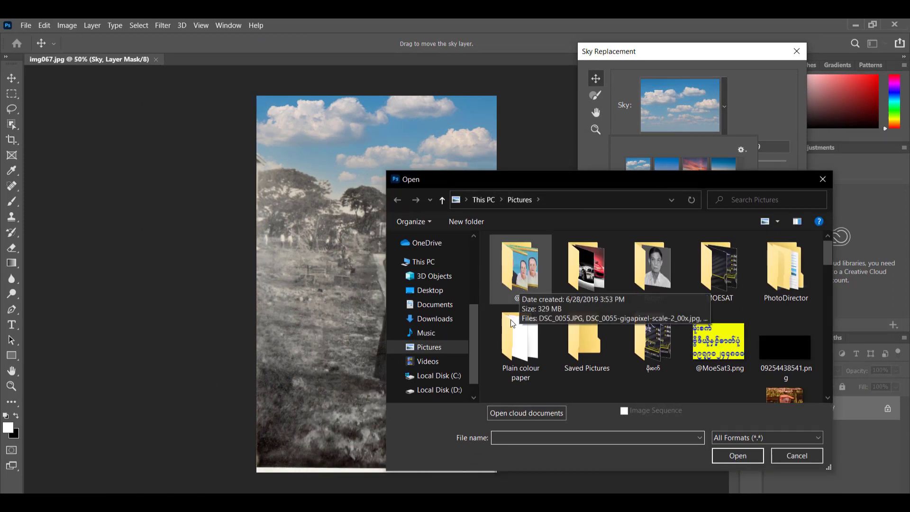
left_click(435, 319)
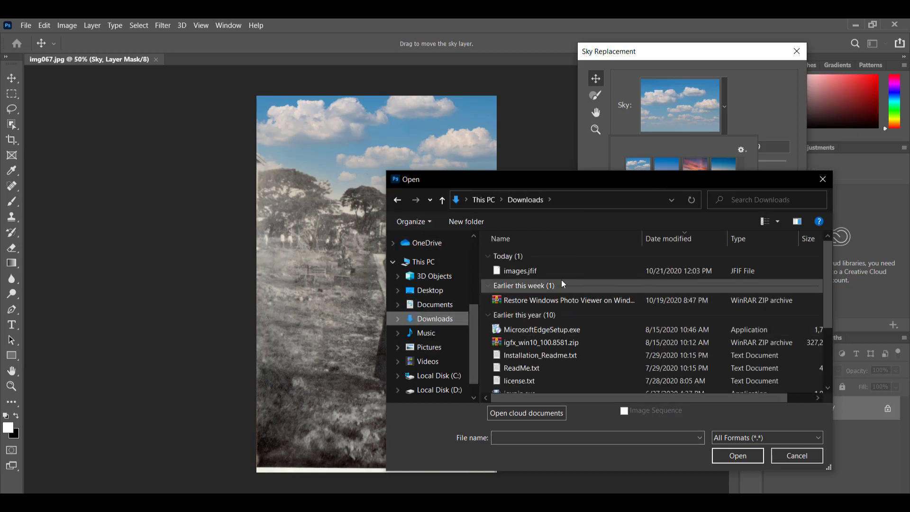
left_click(512, 271)
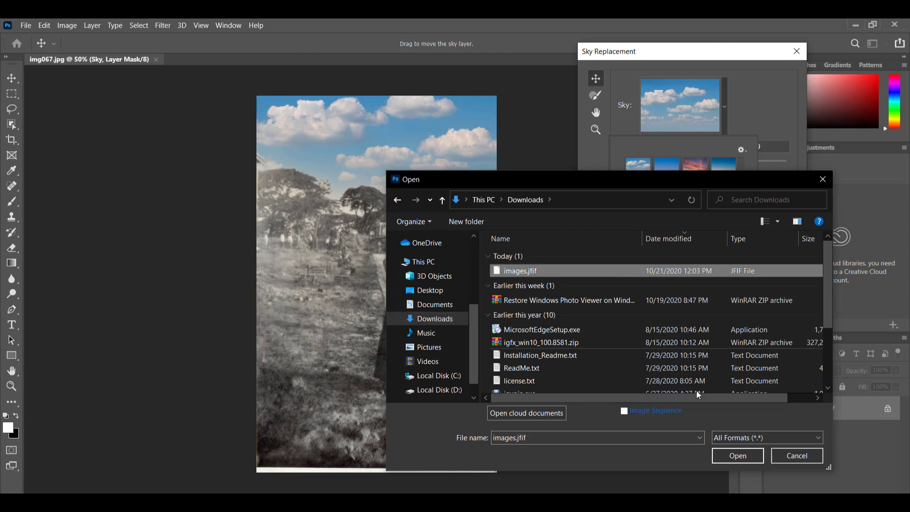
left_click(737, 455)
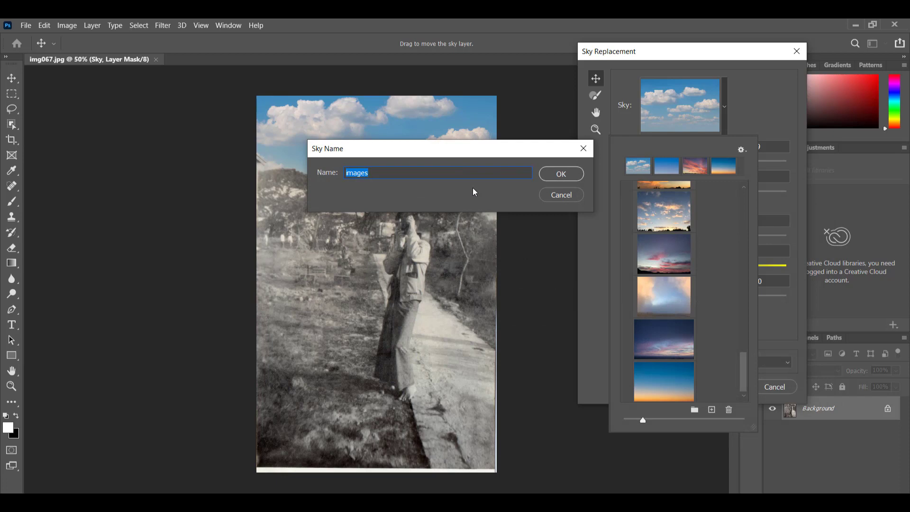
Name the imported sky "my", add it to the presets and close the sky list.
type("my")
key("Return")
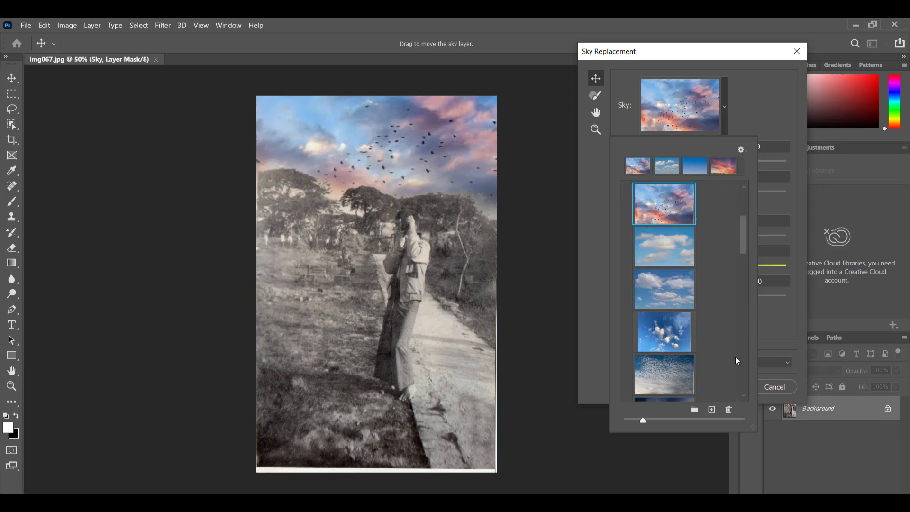
left_click(716, 434)
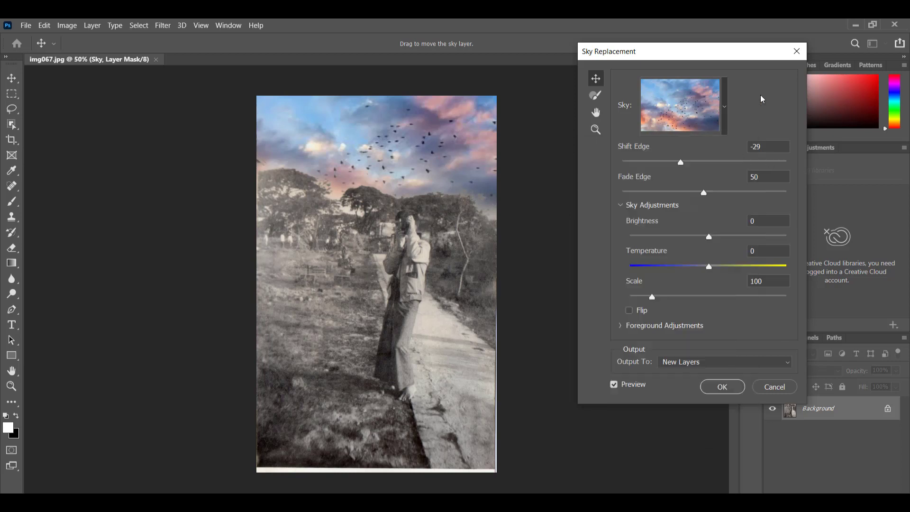
Try shifting the custom sky sideways and enlarging its scale.
left_click_drag(408, 143, 432, 144)
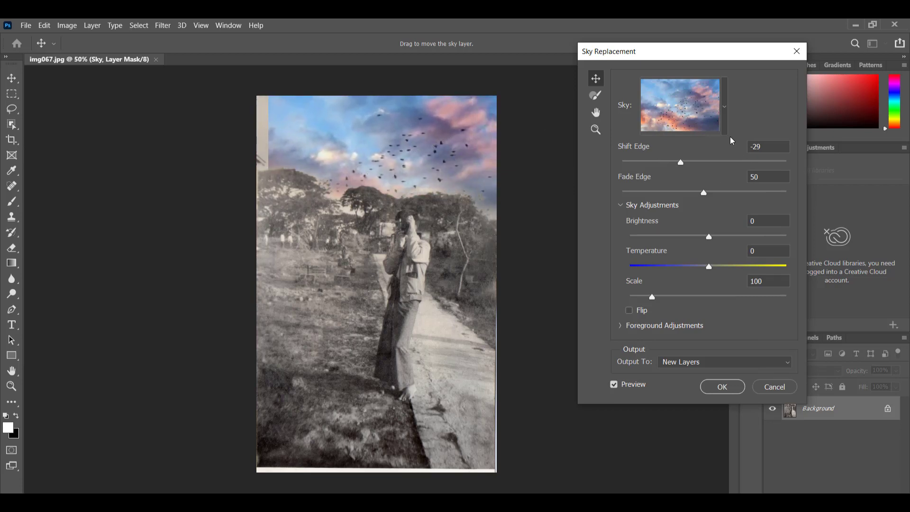
left_click_drag(652, 298, 693, 295)
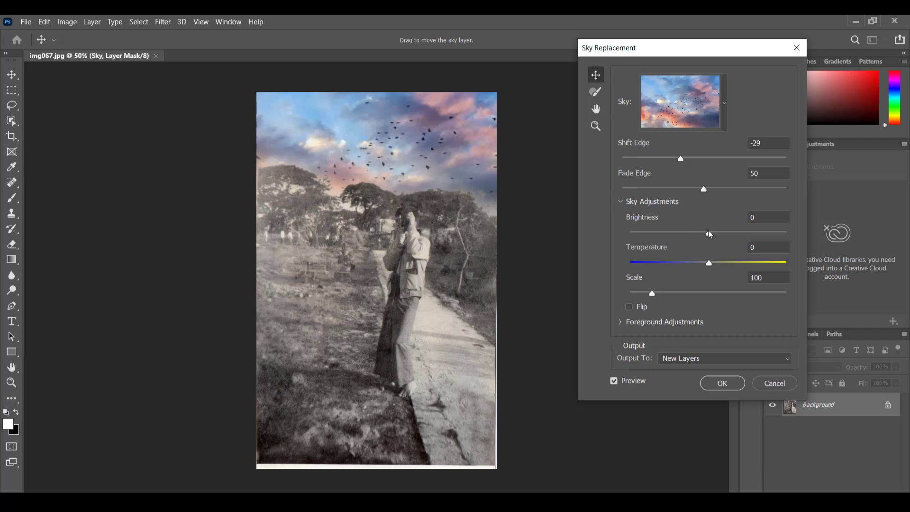
Set the custom sky's brightness to 18 and temperature to 77, and collapse the sky adjustments.
left_click_drag(709, 234, 740, 233)
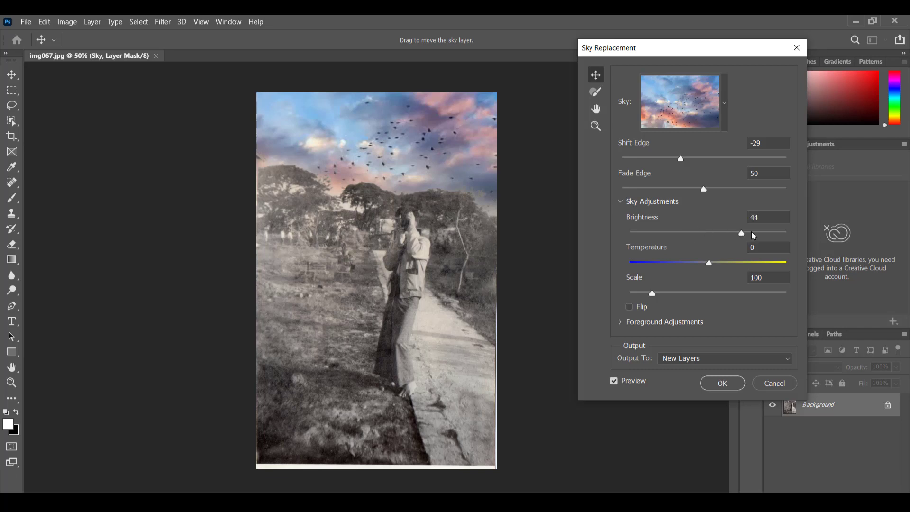
left_click(721, 232)
left_click_drag(710, 265, 770, 262)
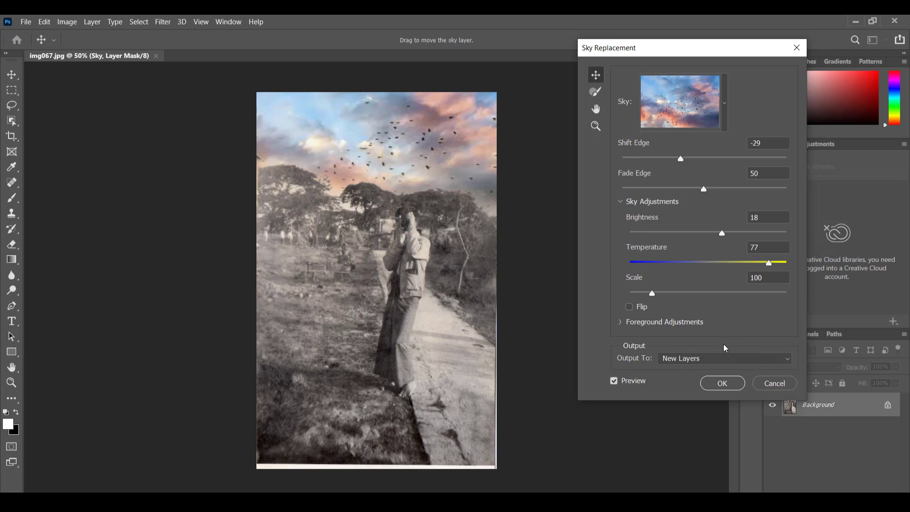
left_click(621, 203)
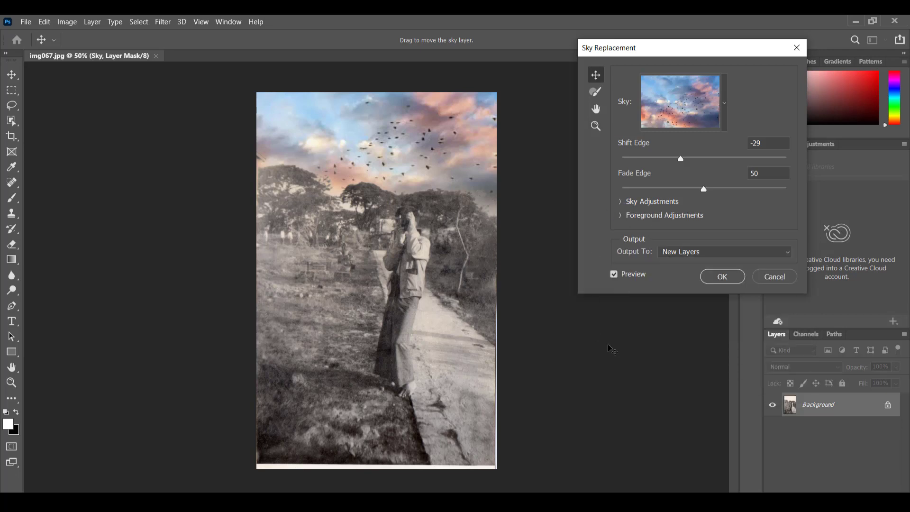
Try mirroring the custom sky horizontally with the Flip option in the sky adjustments.
left_click(621, 203)
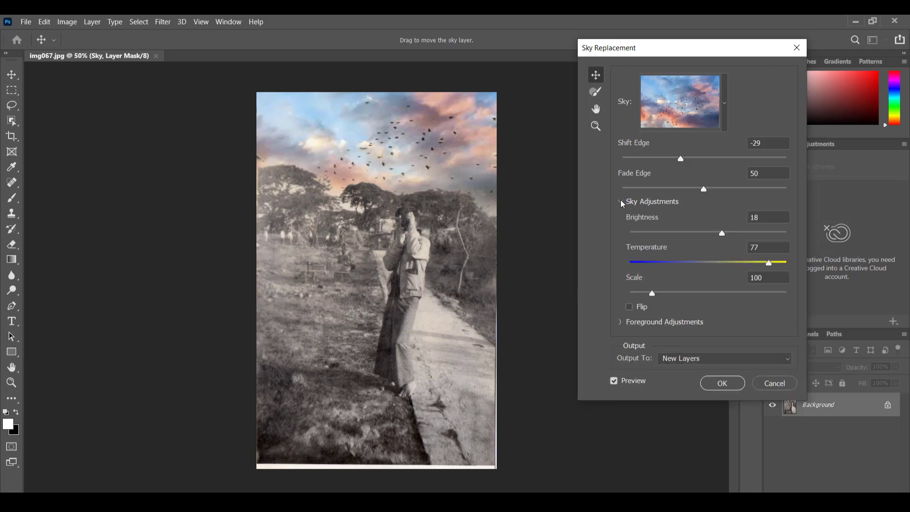
left_click(621, 202)
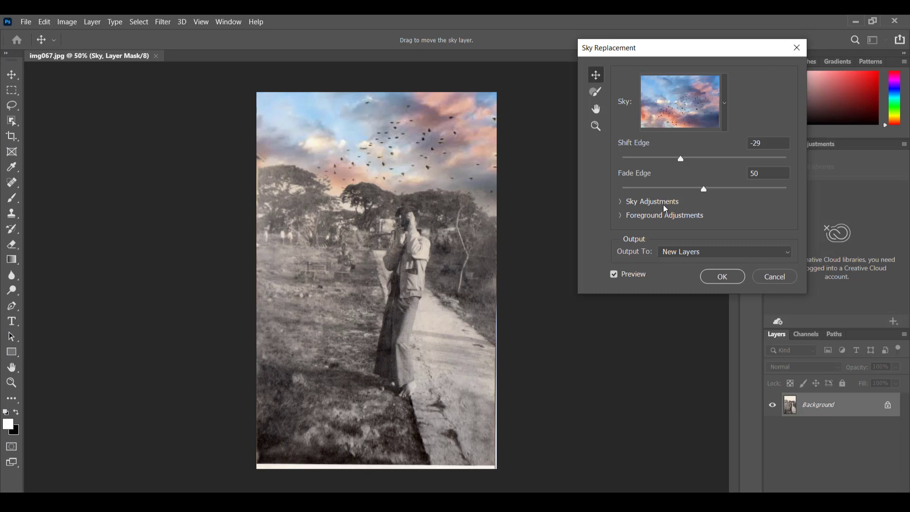
left_click(622, 202)
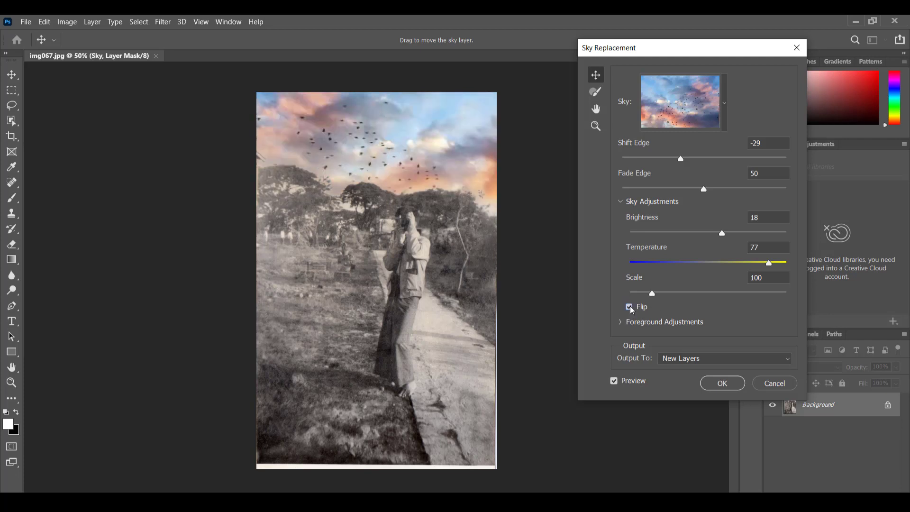
left_click(630, 307)
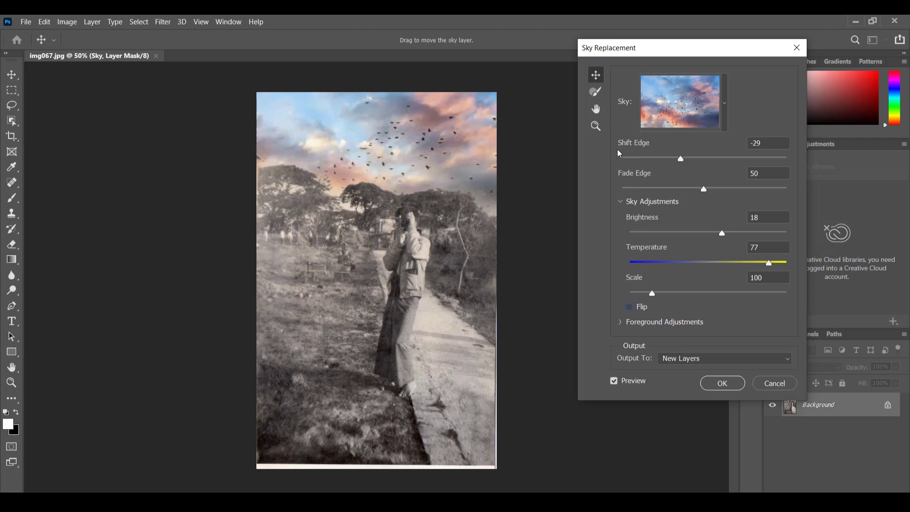
left_click(621, 203)
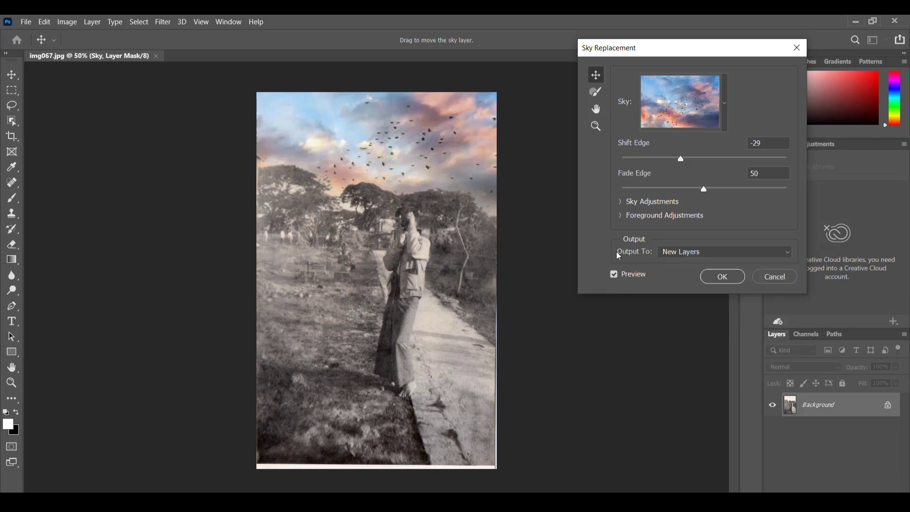
Set the foreground lighting adjustment to 3 and color adjustment to 100, and apply the sky replacement as new layers.
left_click(621, 216)
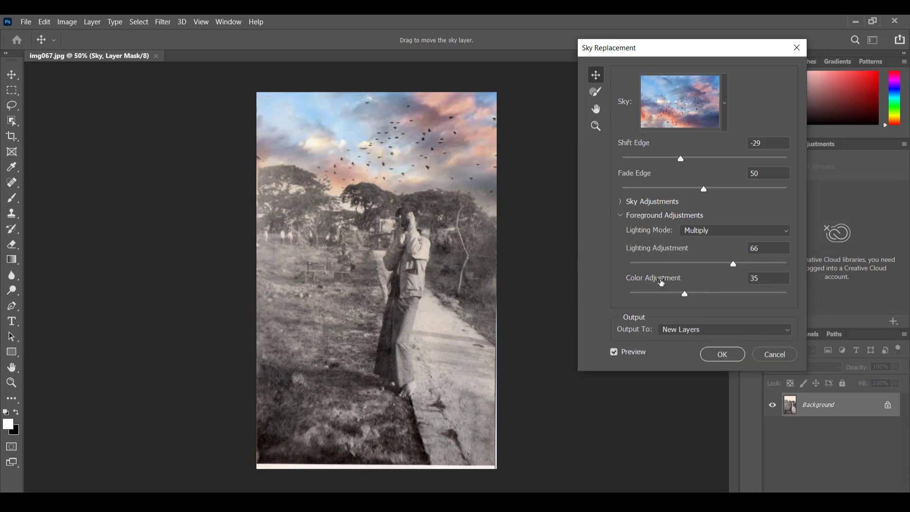
left_click_drag(686, 294, 620, 305)
left_click_drag(733, 265, 799, 296)
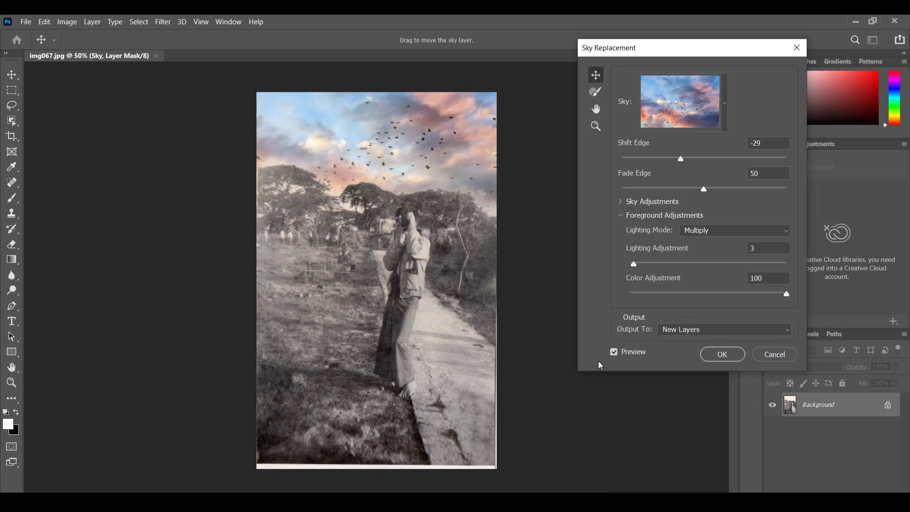
key("Return")
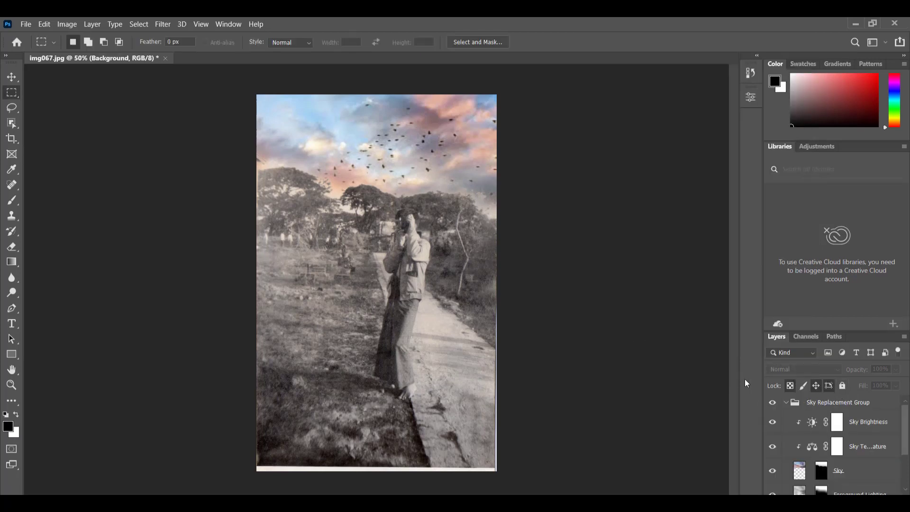